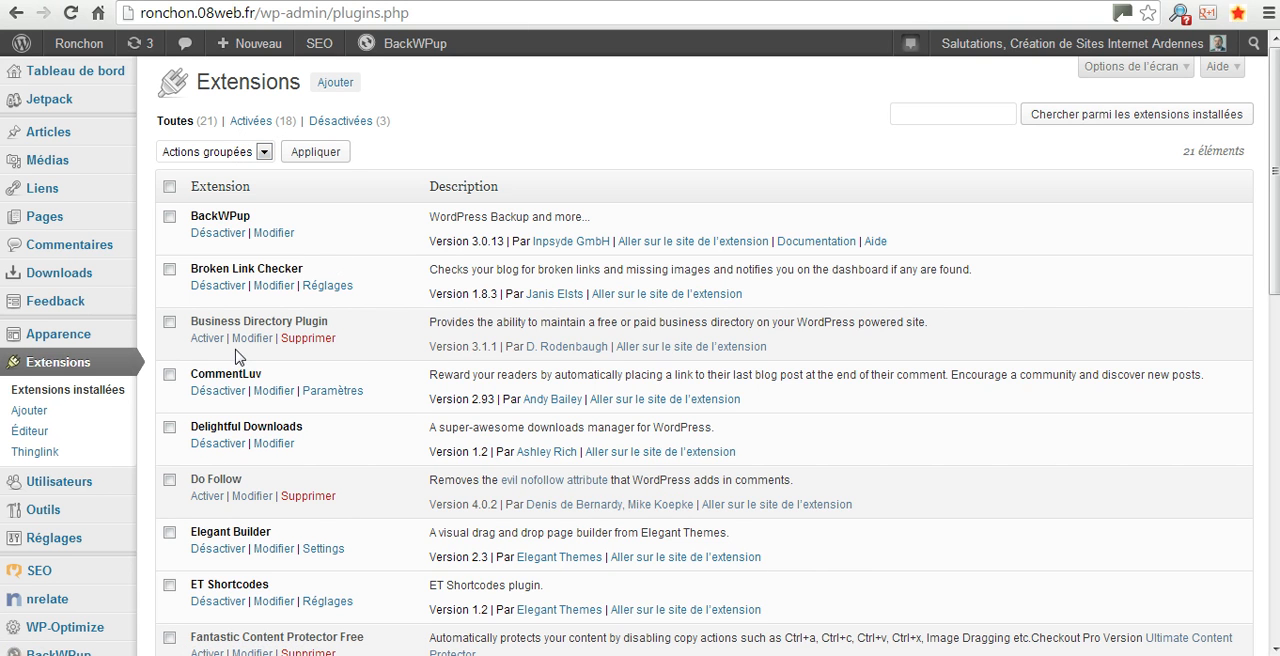
# Open the form for installing a WordPress extension from a .zip file
pyautogui.click(29, 411)
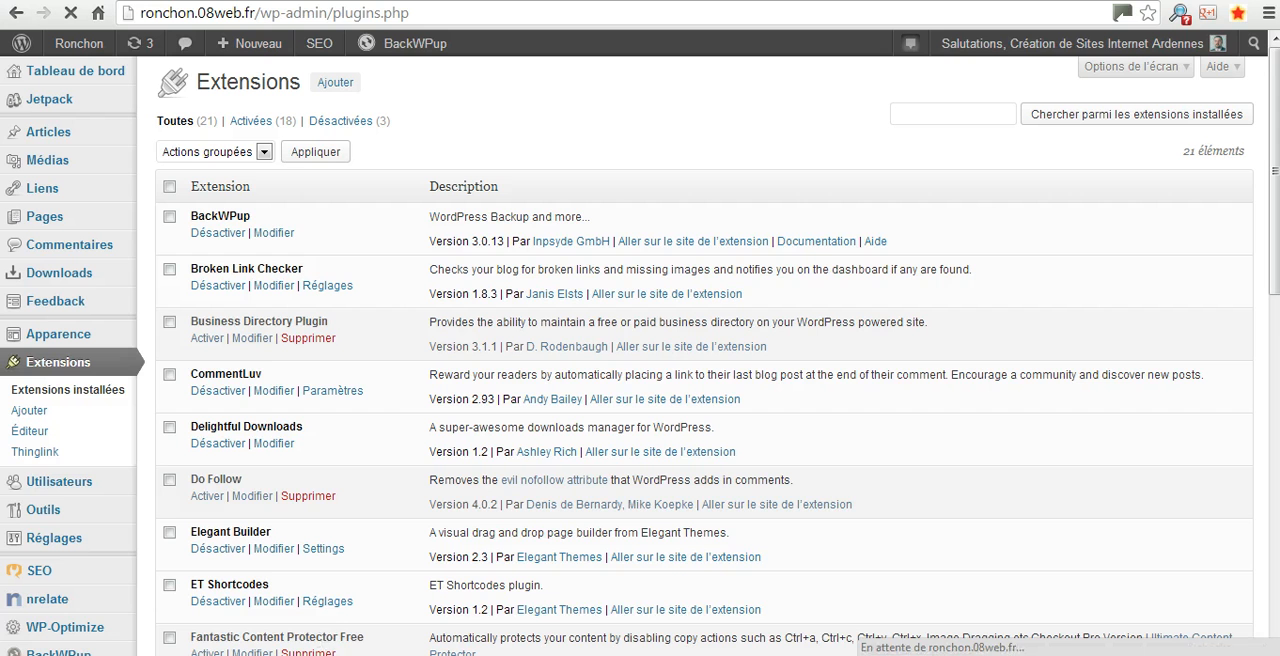
pyautogui.moveTo(55, 650)
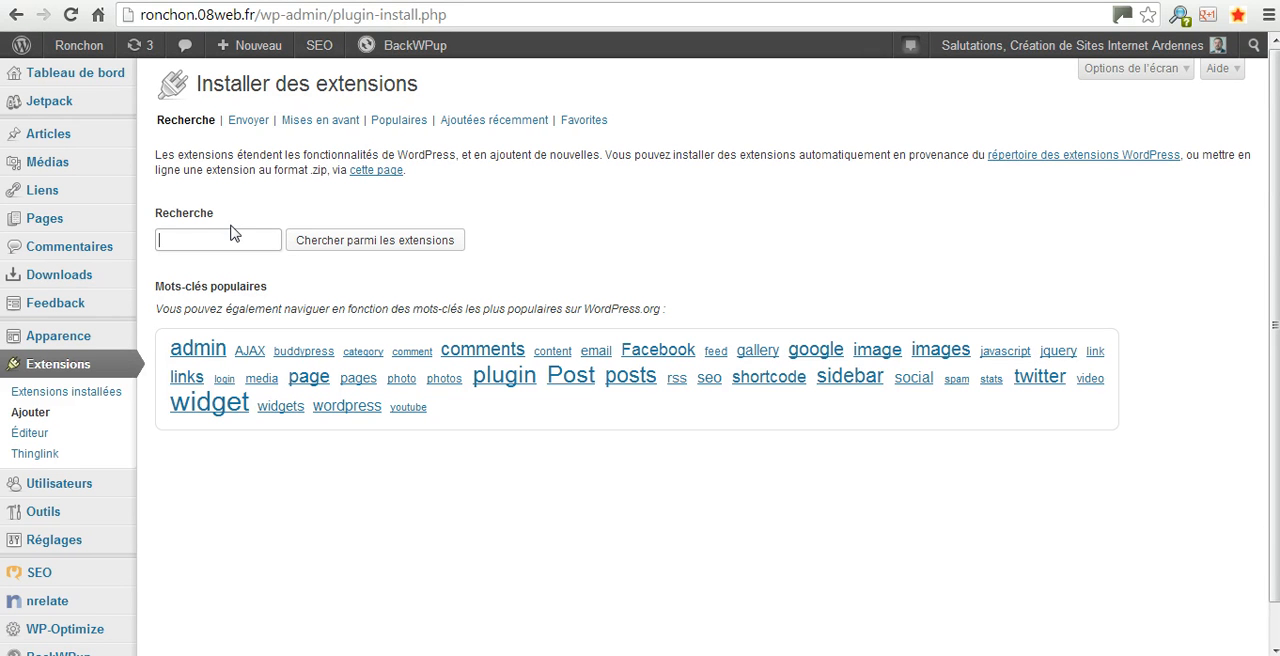
pyautogui.click(243, 121)
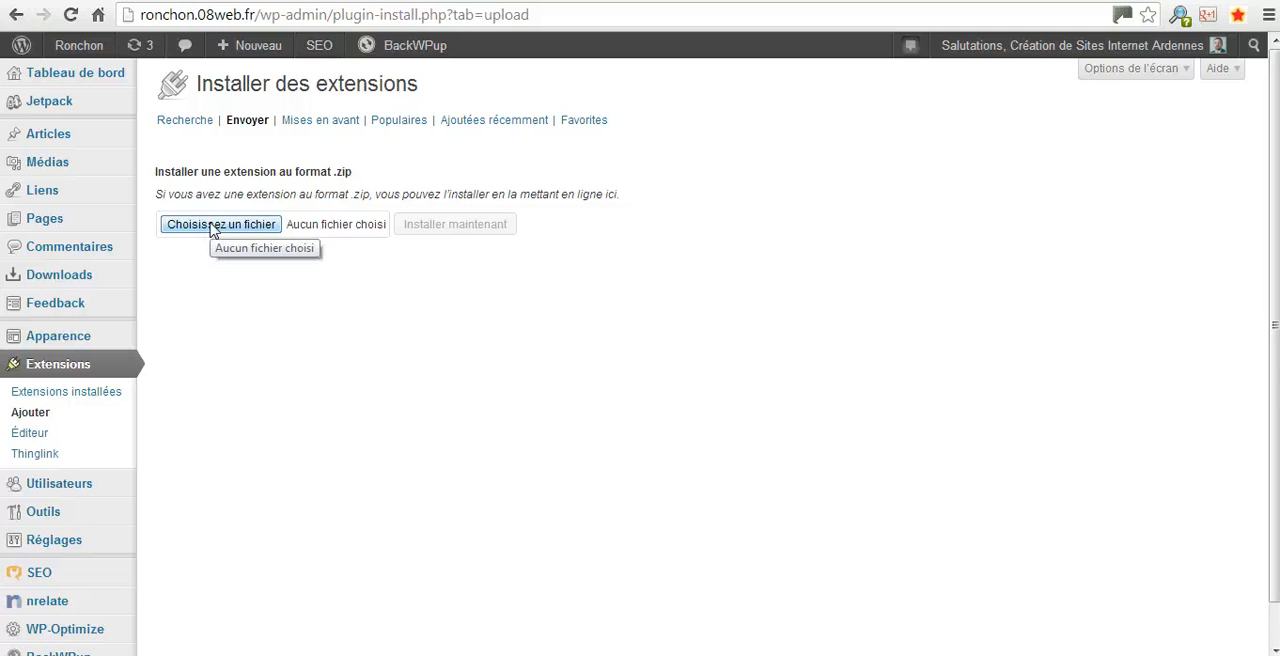
# Choose the floeComment-1.0 archive from the WordPress > Extensions folder on drive D: as the file to upload
pyautogui.click(212, 226)
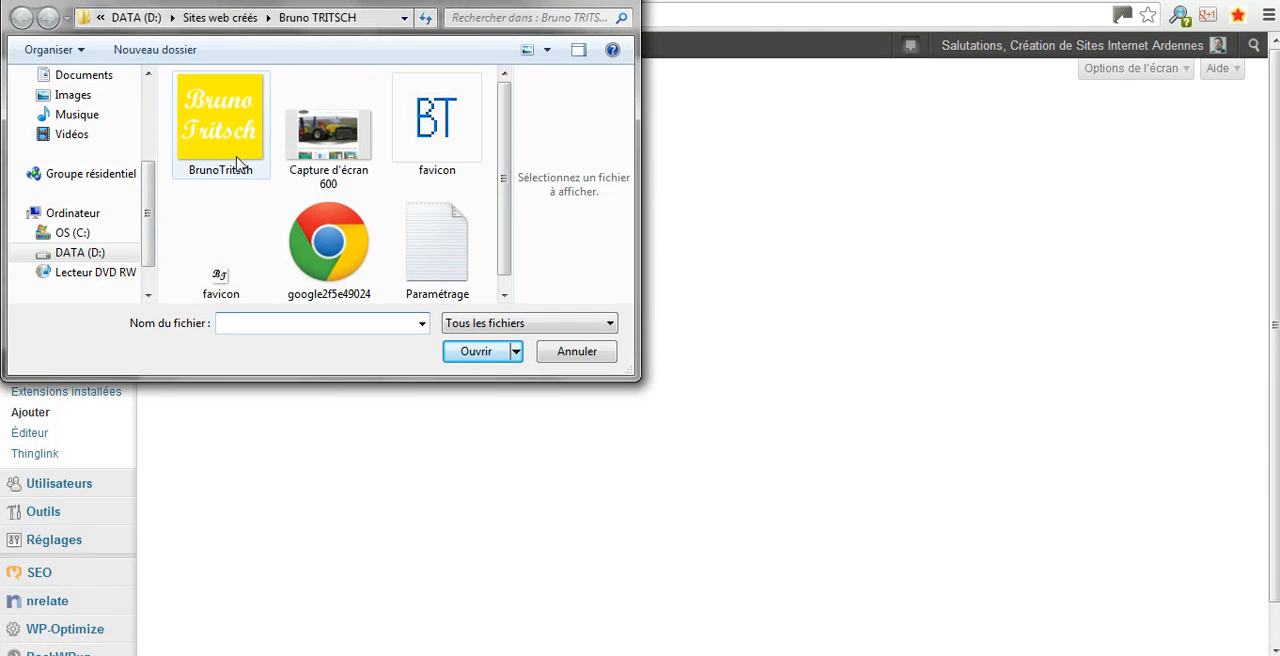
pyautogui.click(118, 22)
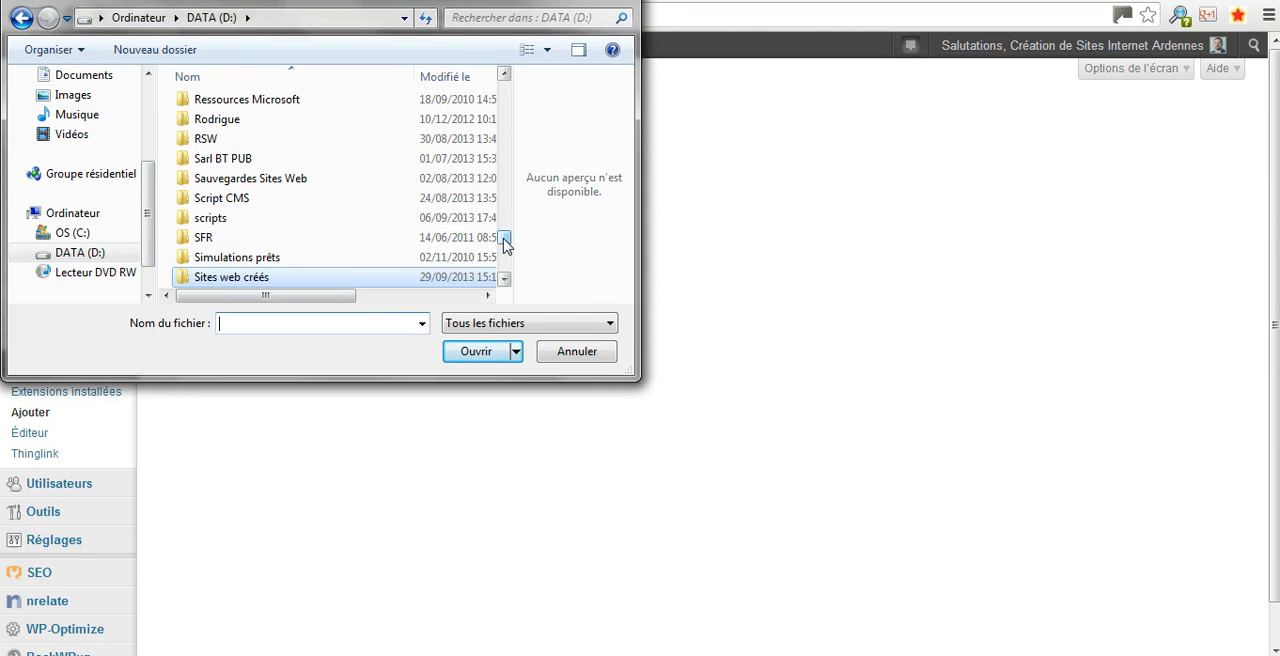
pyautogui.scroll(-5, 505, 245)
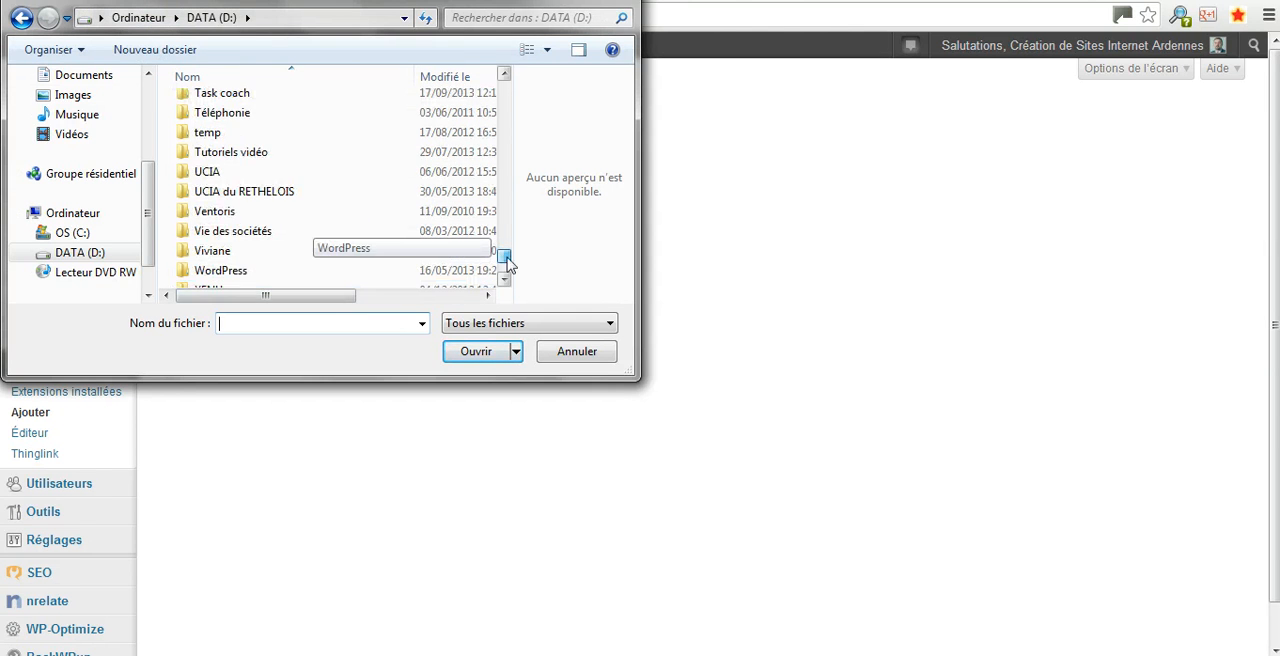
pyautogui.doubleClick(229, 277)
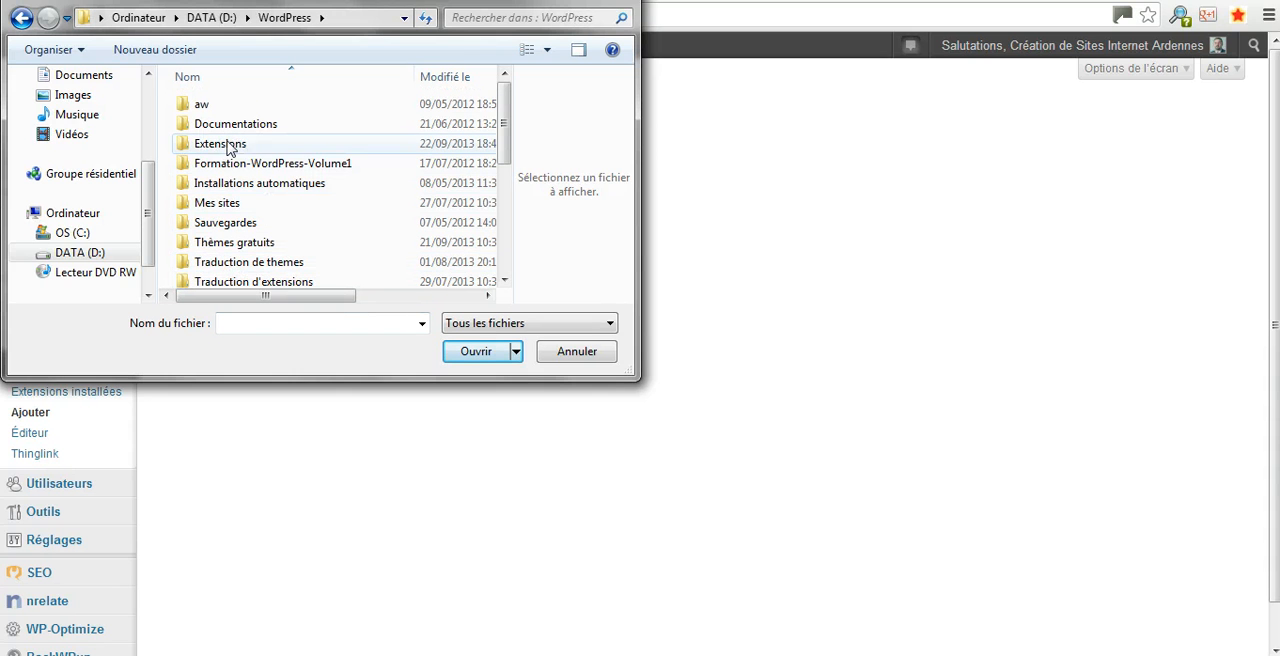
pyautogui.doubleClick(222, 147)
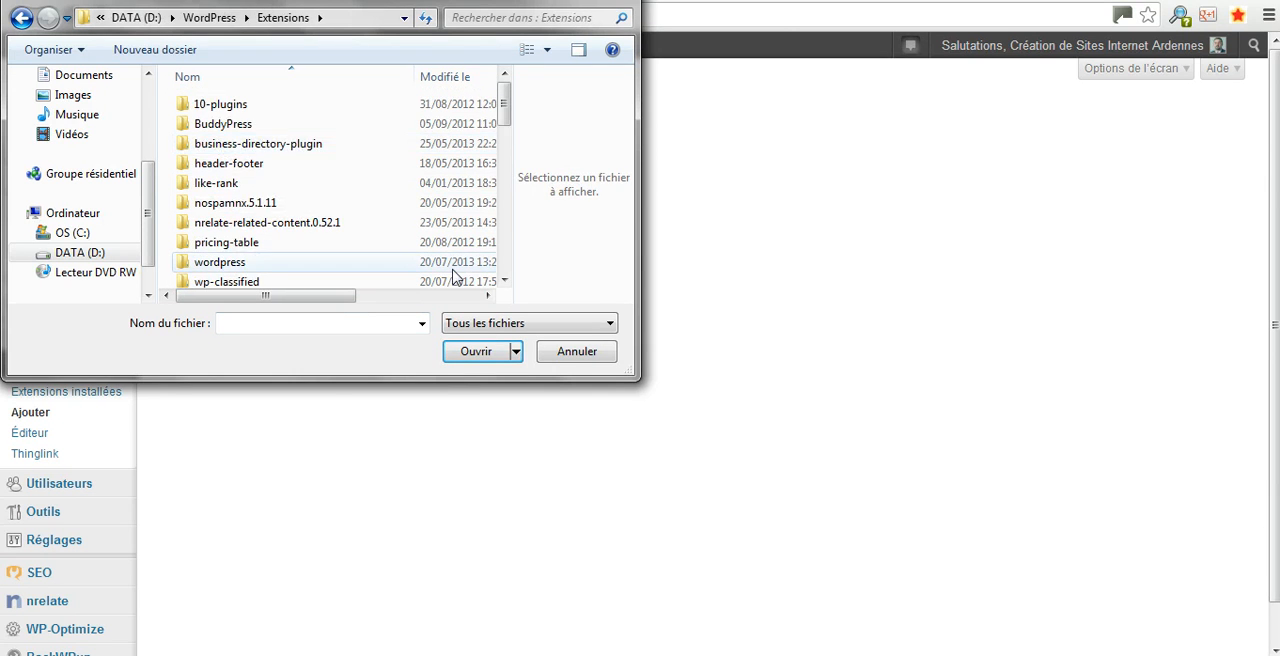
pyautogui.moveTo(505, 112); pyautogui.dragTo(512, 178)
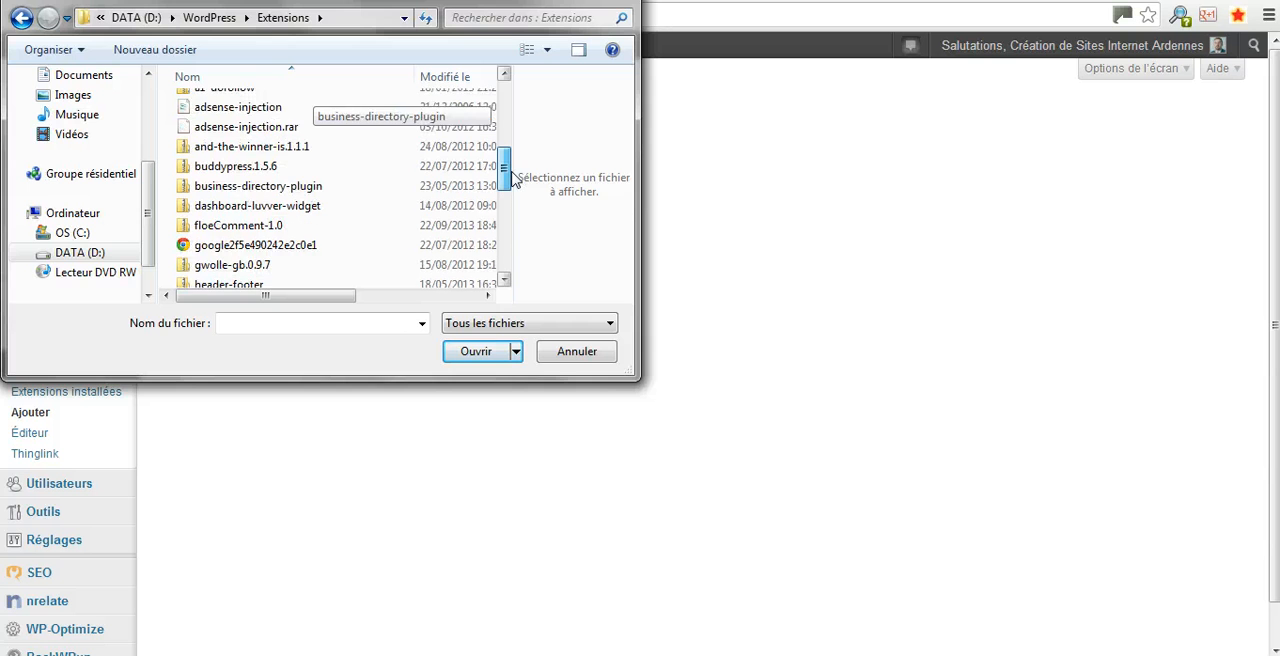
pyautogui.click(234, 228)
pyautogui.doubleClick(234, 228)
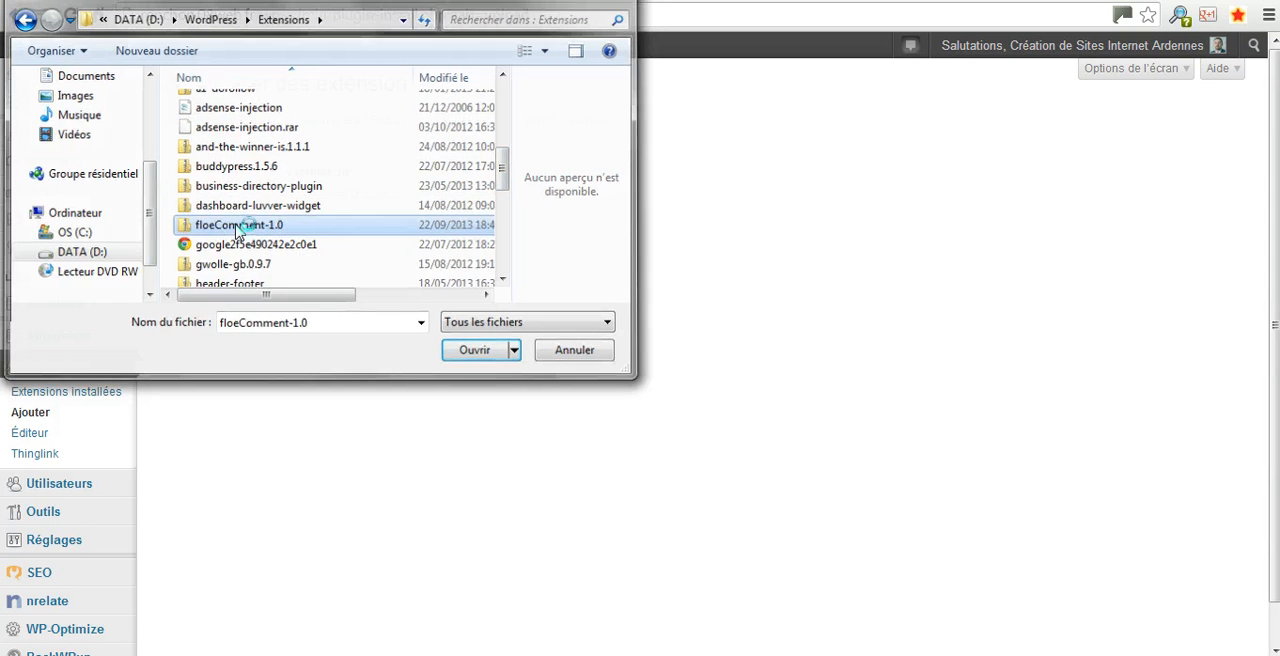
# Install the chosen floeComment-1.0 extension and activate it
pyautogui.click(463, 236)
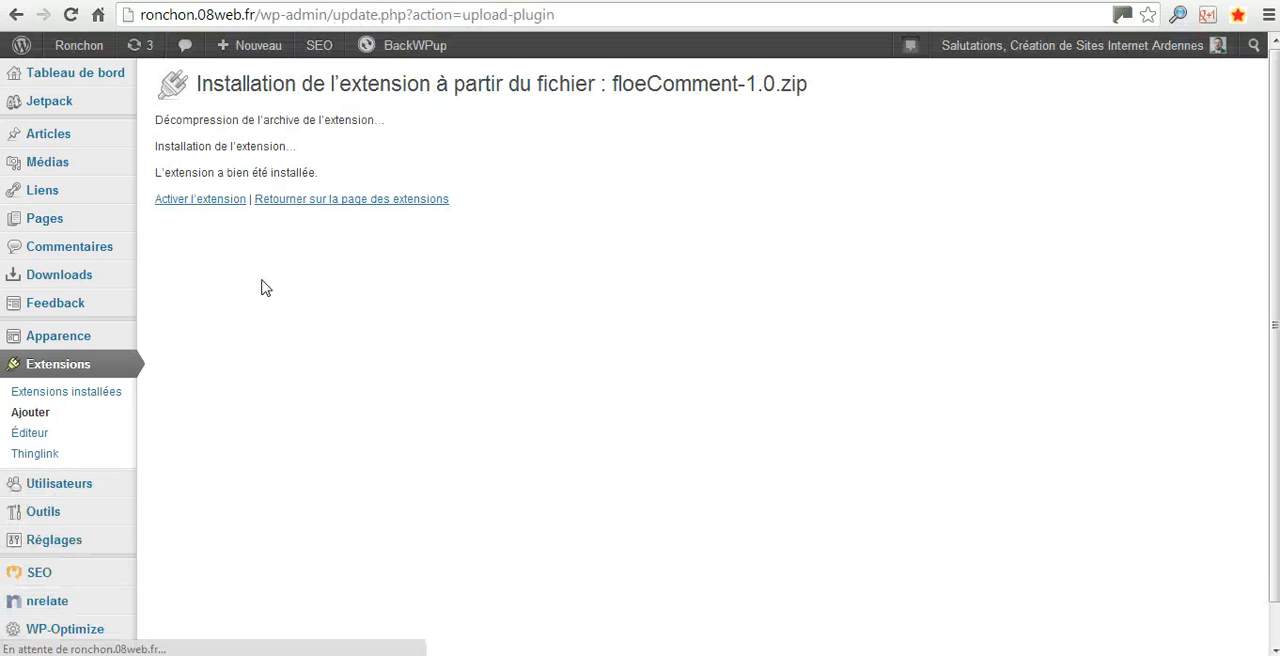
pyautogui.click(187, 204)
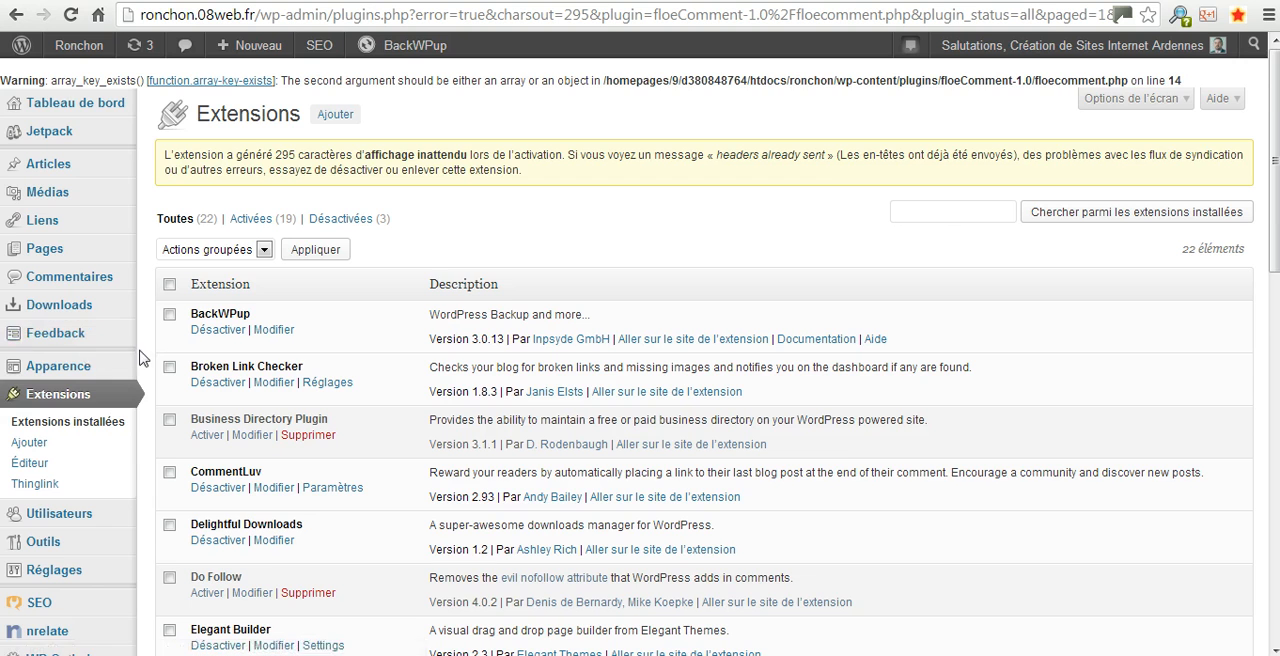
pyautogui.scroll(-3, 140, 358)
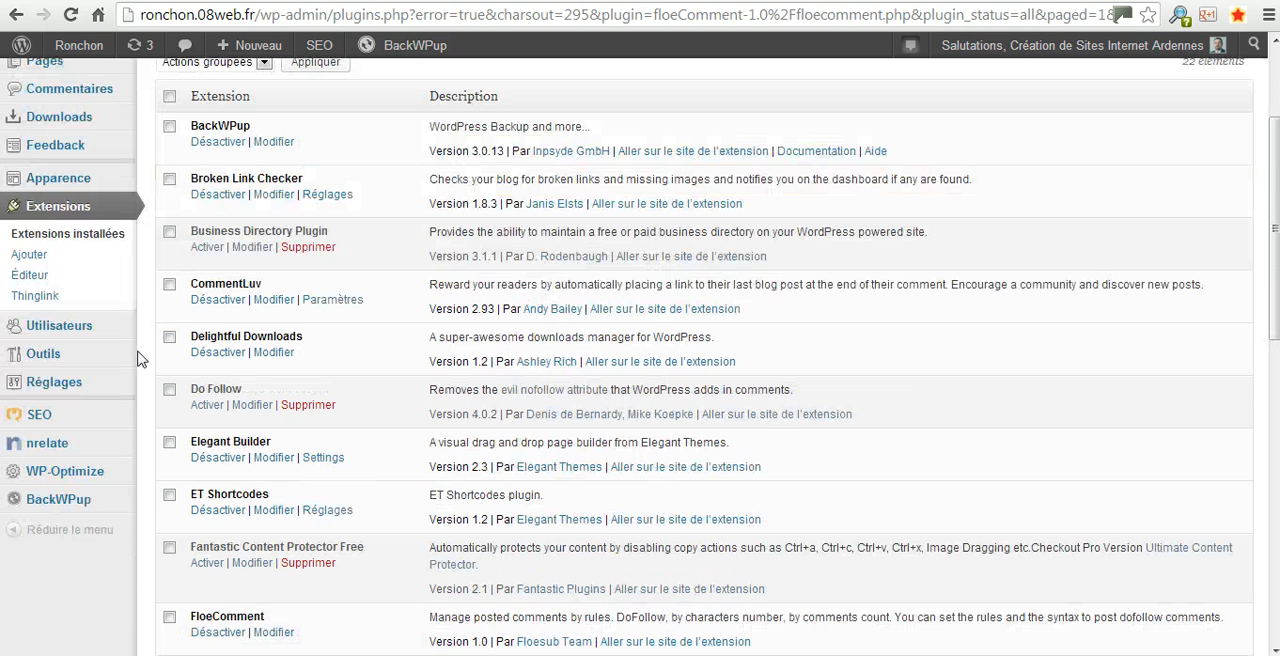
pyautogui.scroll(-2, 140, 358)
pyautogui.scroll(2, 140, 358)
# Open the FloeComment settings page and look over its options
pyautogui.moveTo(130, 382)
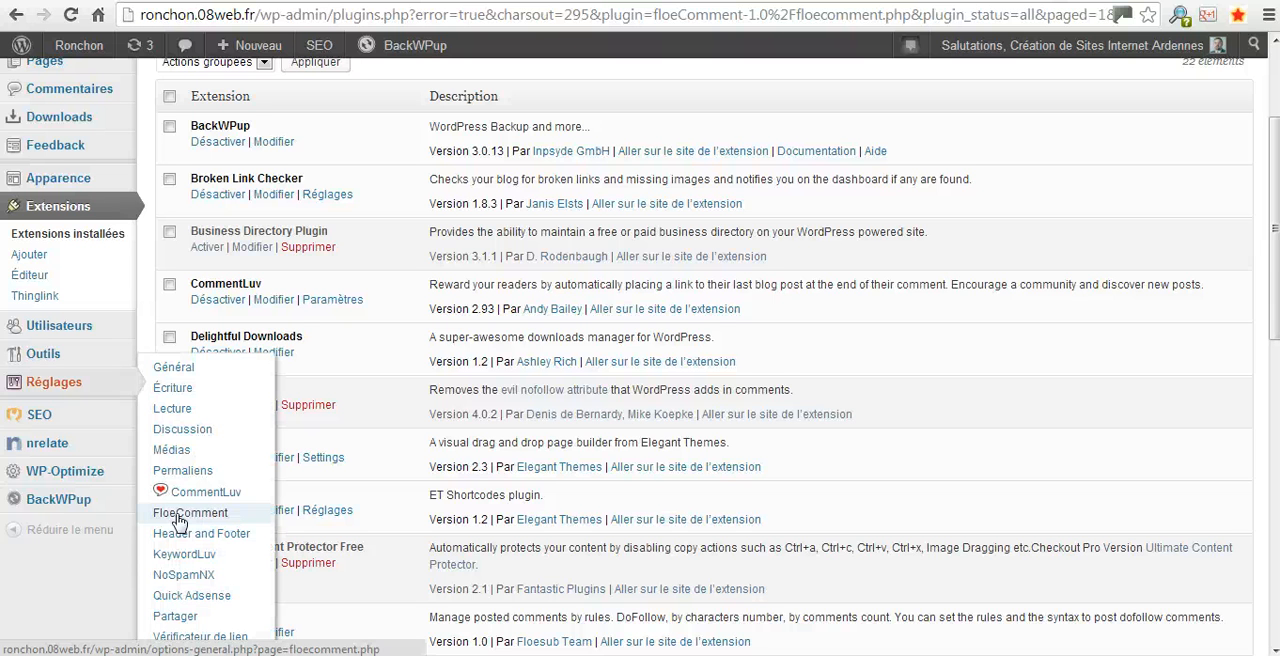
pyautogui.click(179, 514)
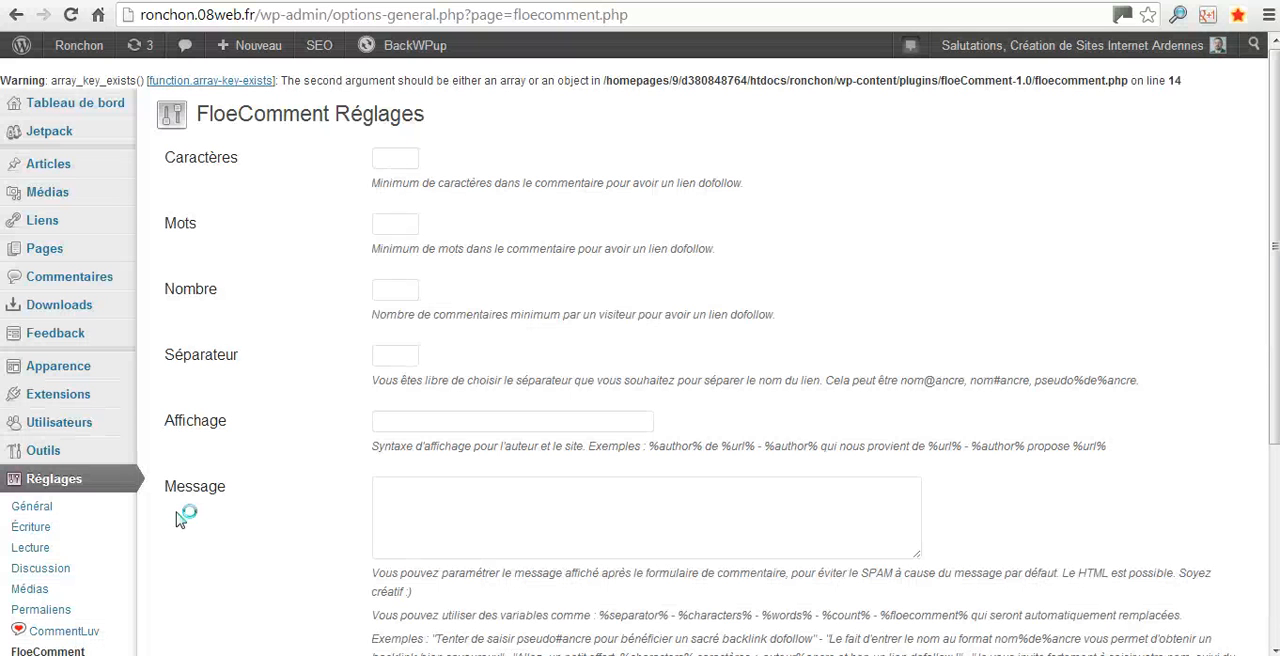
pyautogui.scroll(-1, 560, 315)
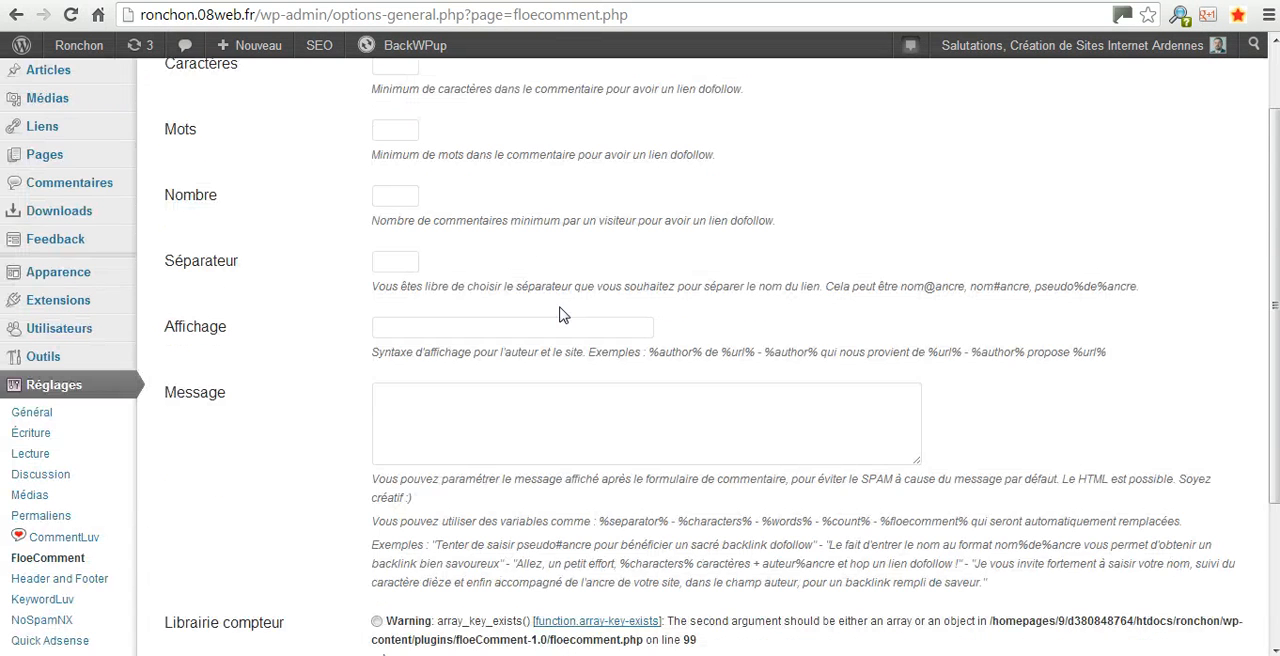
pyautogui.scroll(1, 560, 315)
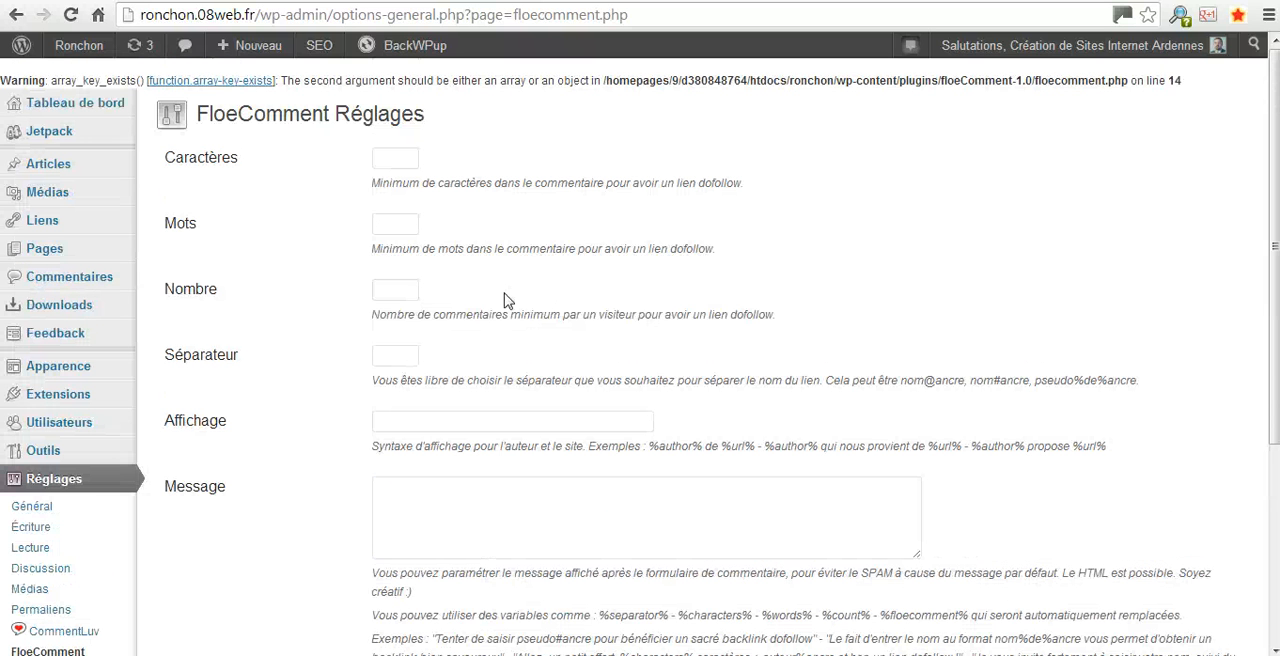
# Set the minimum number of characters for a dofollow link to 300 and the separator to @
pyautogui.click(404, 160)
pyautogui.write('300')
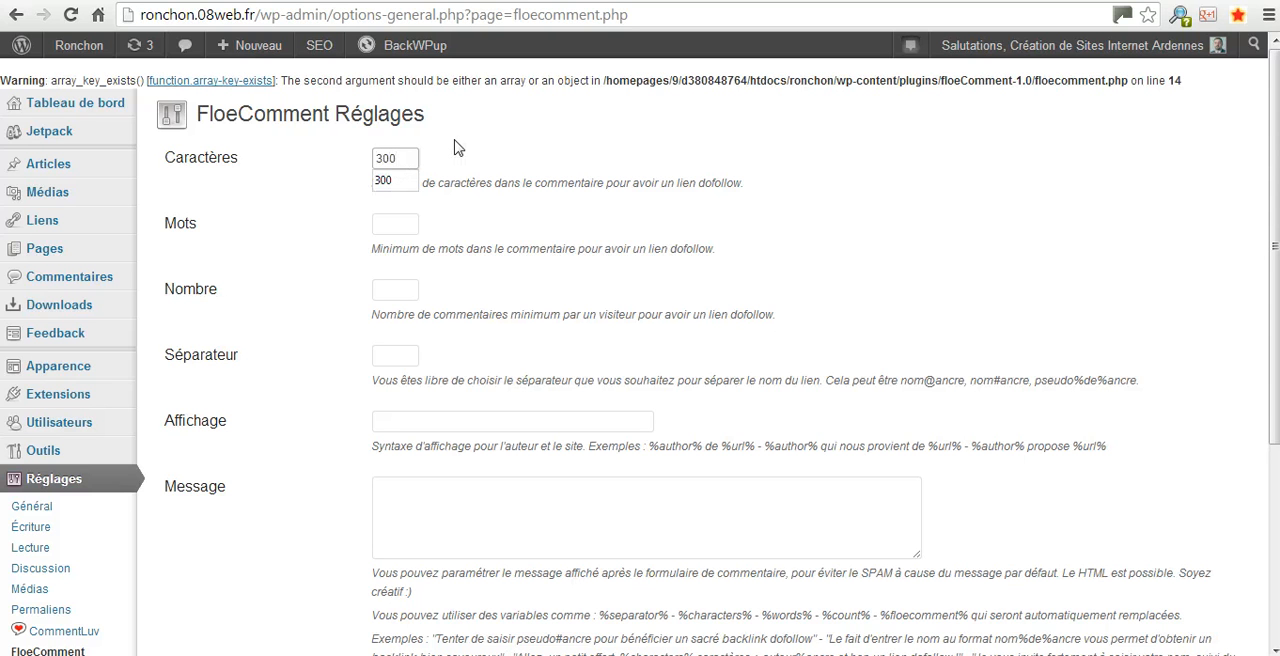
pyautogui.press('Escape')
pyautogui.press('Tab')
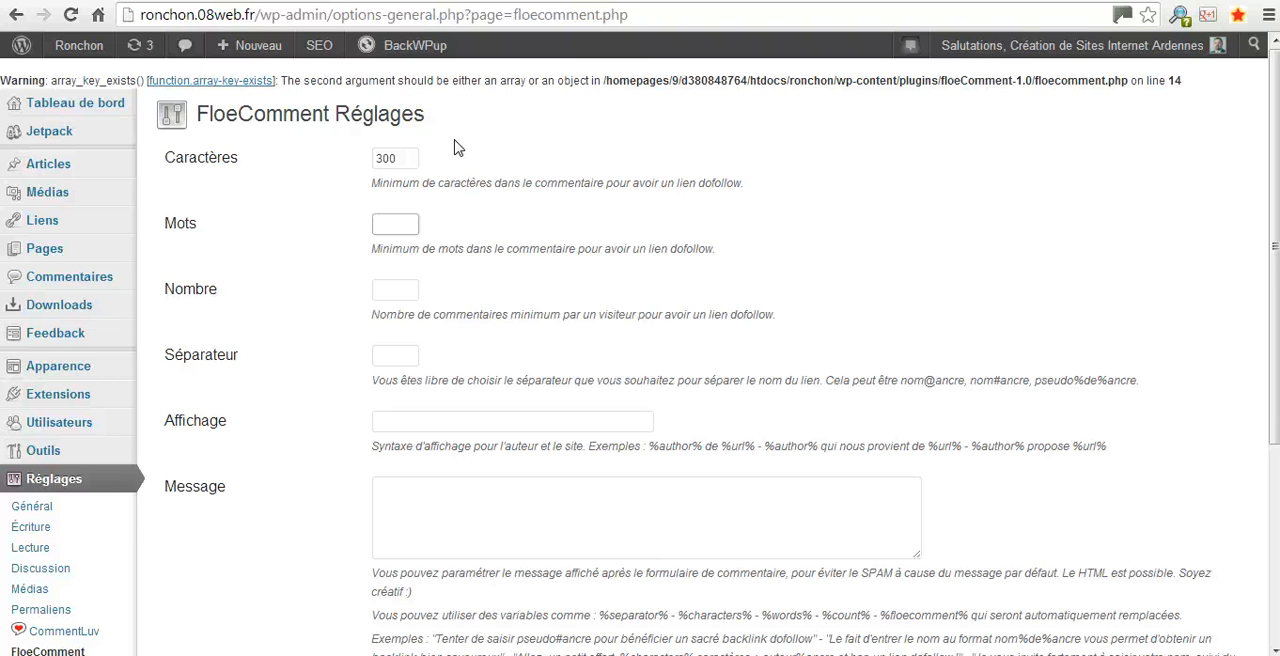
pyautogui.press('Tab')
pyautogui.press('Tab')
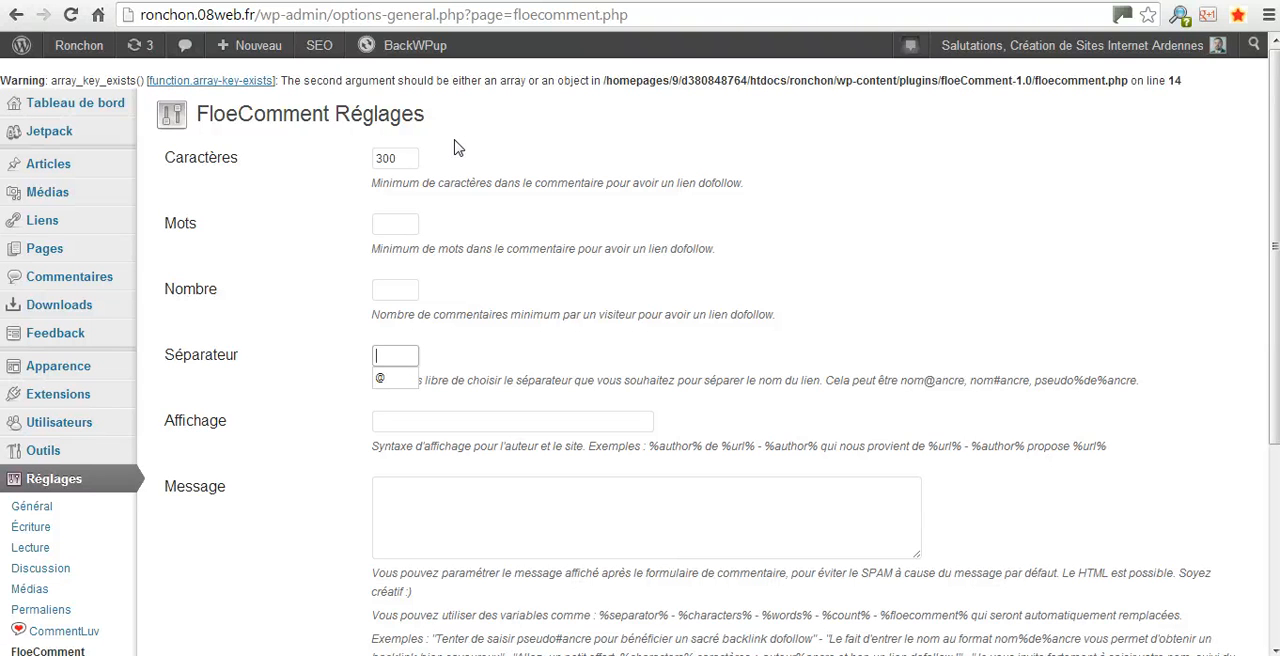
pyautogui.write('@')
pyautogui.press('Tab')
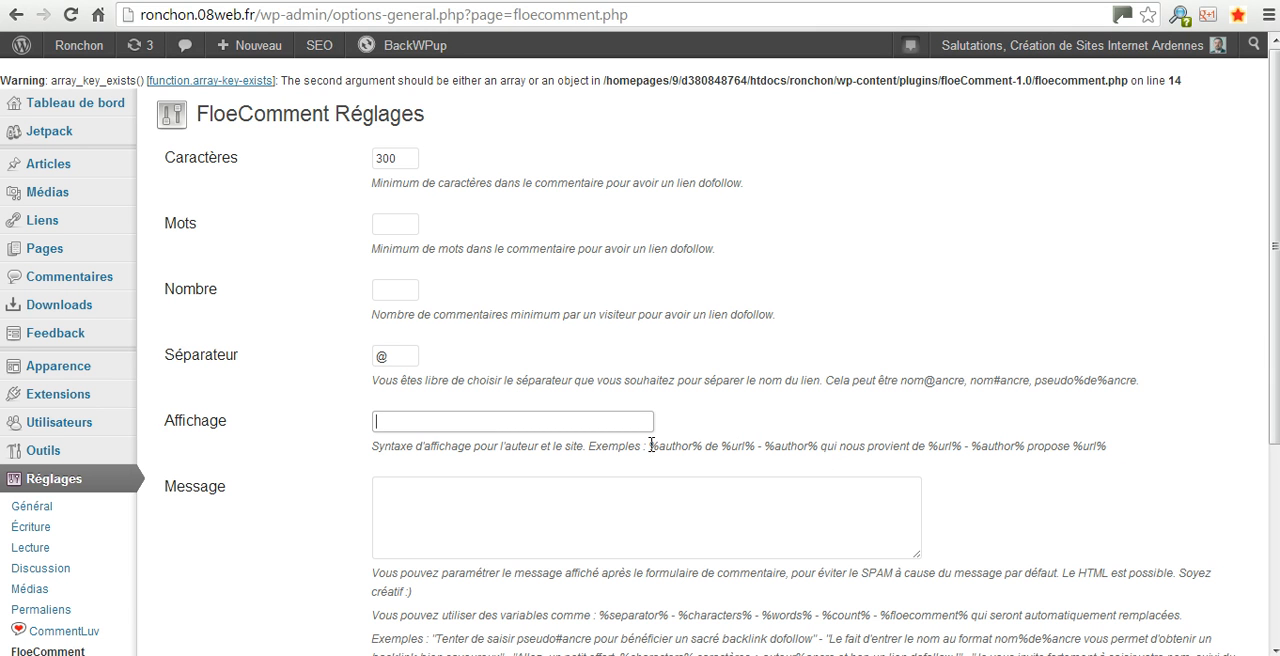
# Copy the example syntax "%author% de %url%" into the Affichage setting
pyautogui.moveTo(651, 444); pyautogui.dragTo(757, 446)
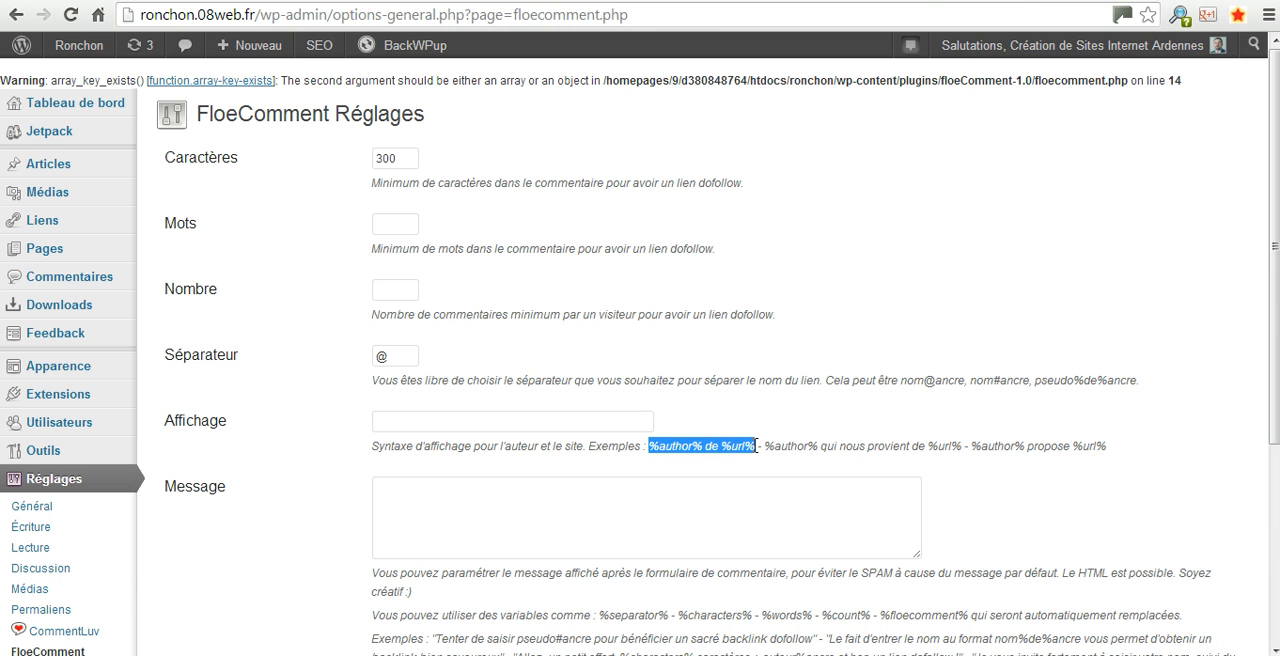
pyautogui.rightClick(729, 449)
pyautogui.click(757, 460)
pyautogui.rightClick(500, 418)
pyautogui.click(594, 265)
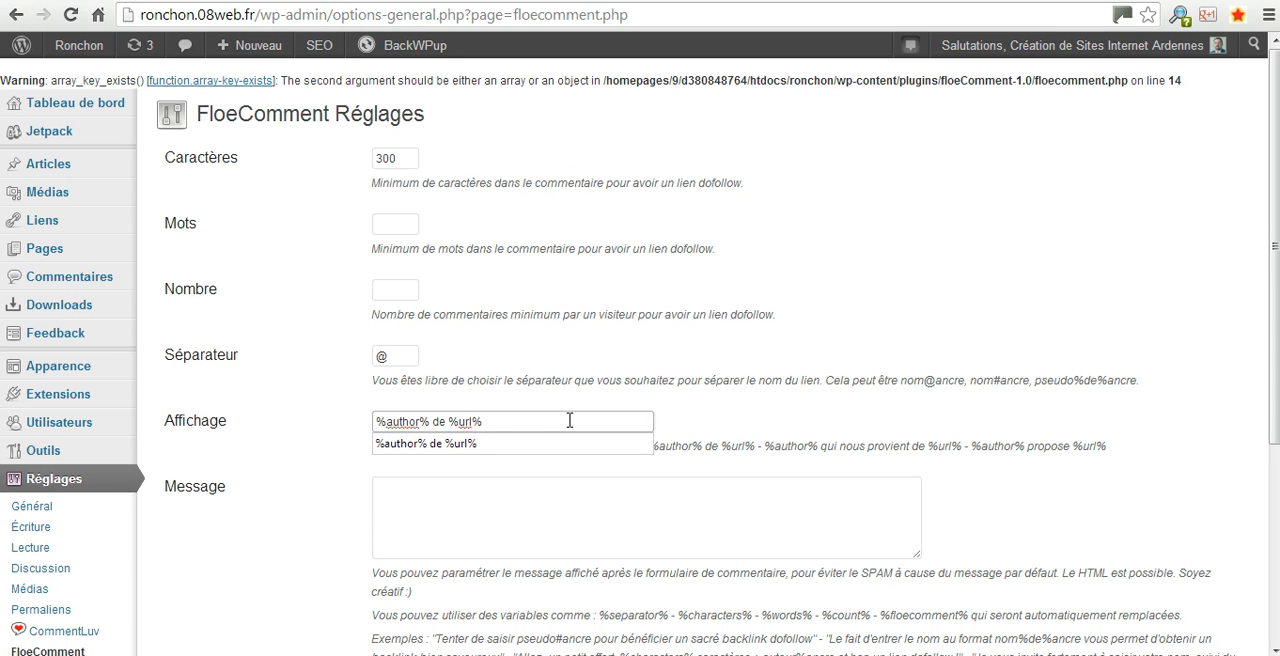
pyautogui.click(601, 518)
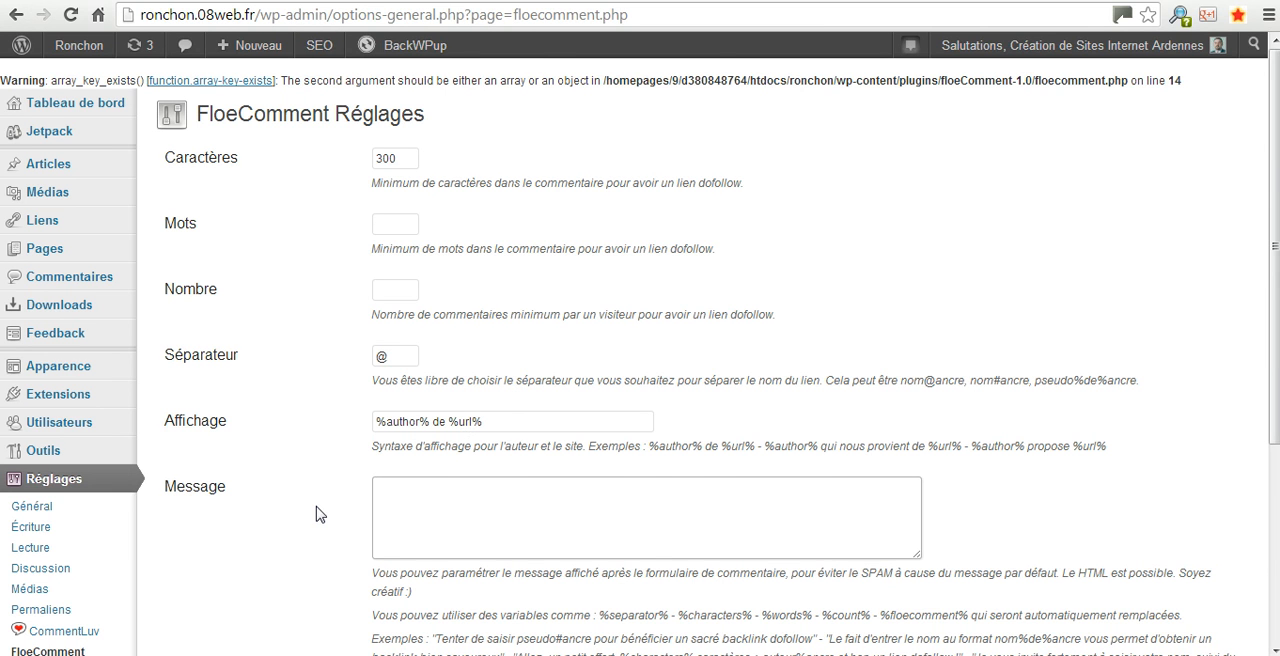
# Examine the existing comments and the reply form on the NoSpamNX article page in the other browser tab
pyautogui.scroll(-2, 316, 514)
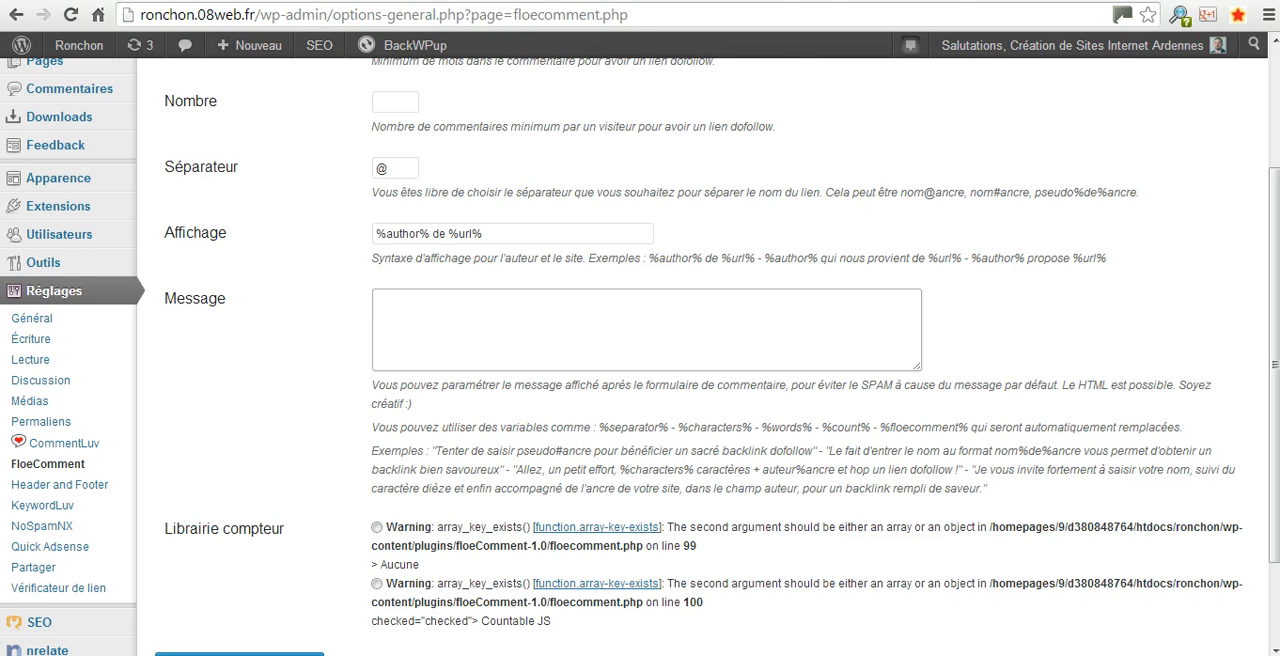
pyautogui.hotkey('ctrl', 'Tab')
pyautogui.scroll(-3, 627, 408)
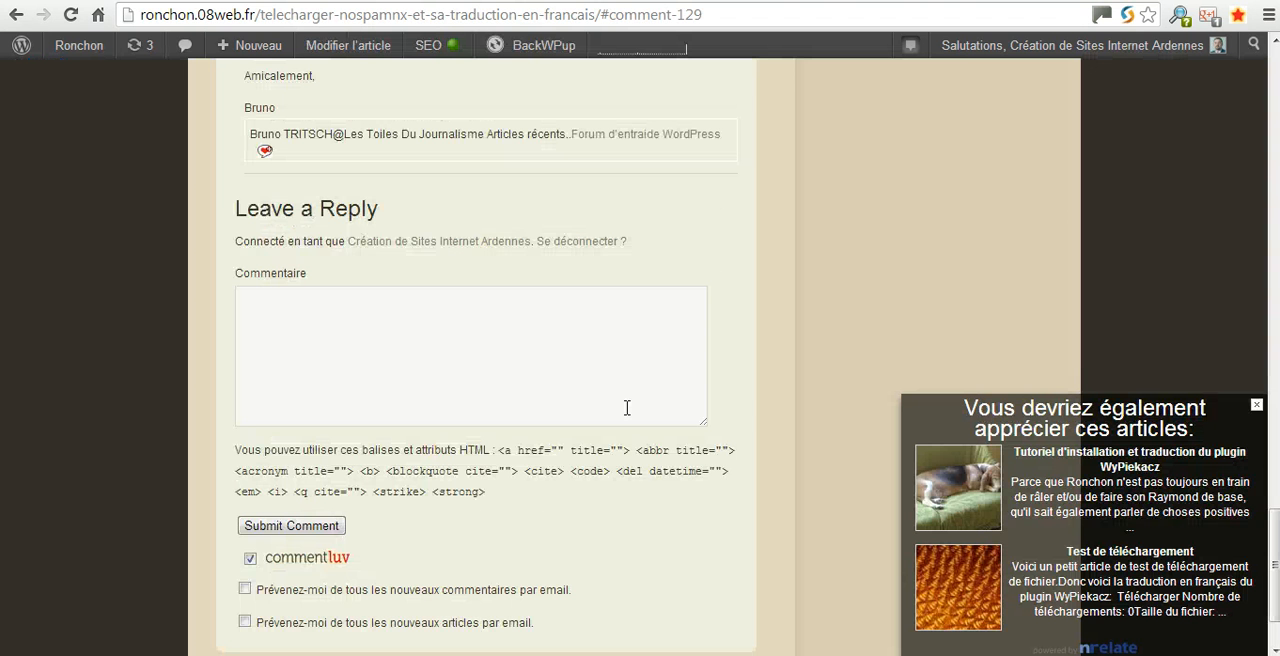
pyautogui.scroll(-1, 627, 408)
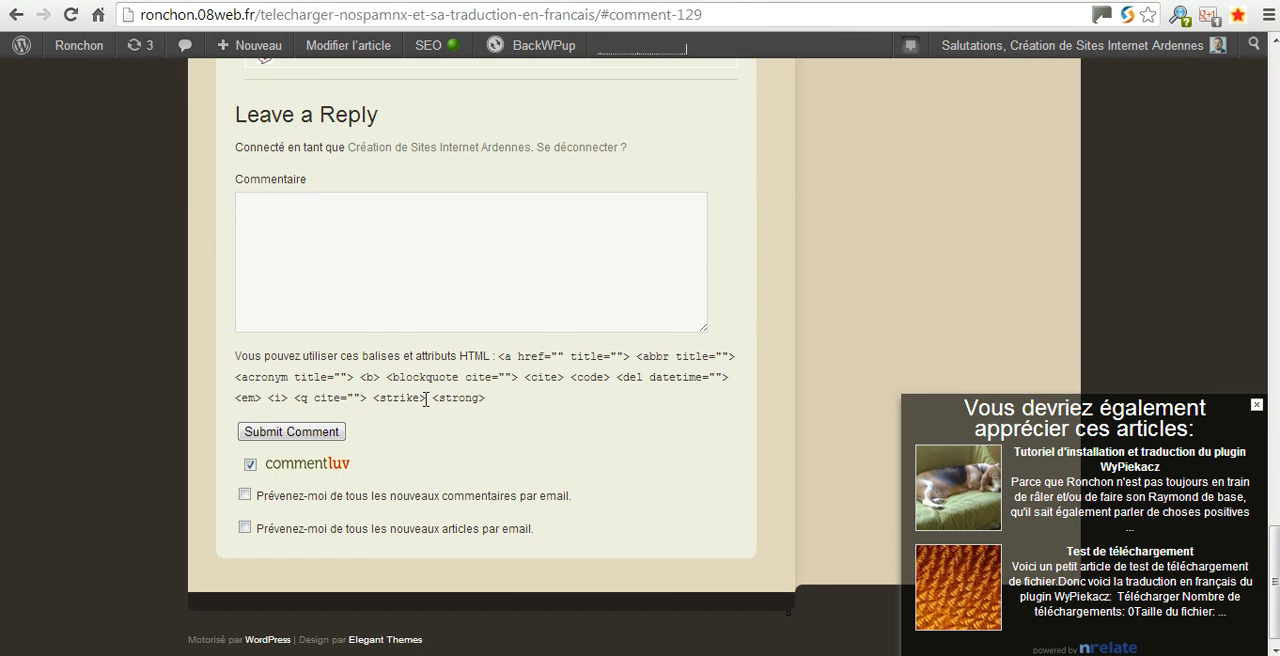
pyautogui.scroll(4, 425, 399)
pyautogui.scroll(3, 424, 405)
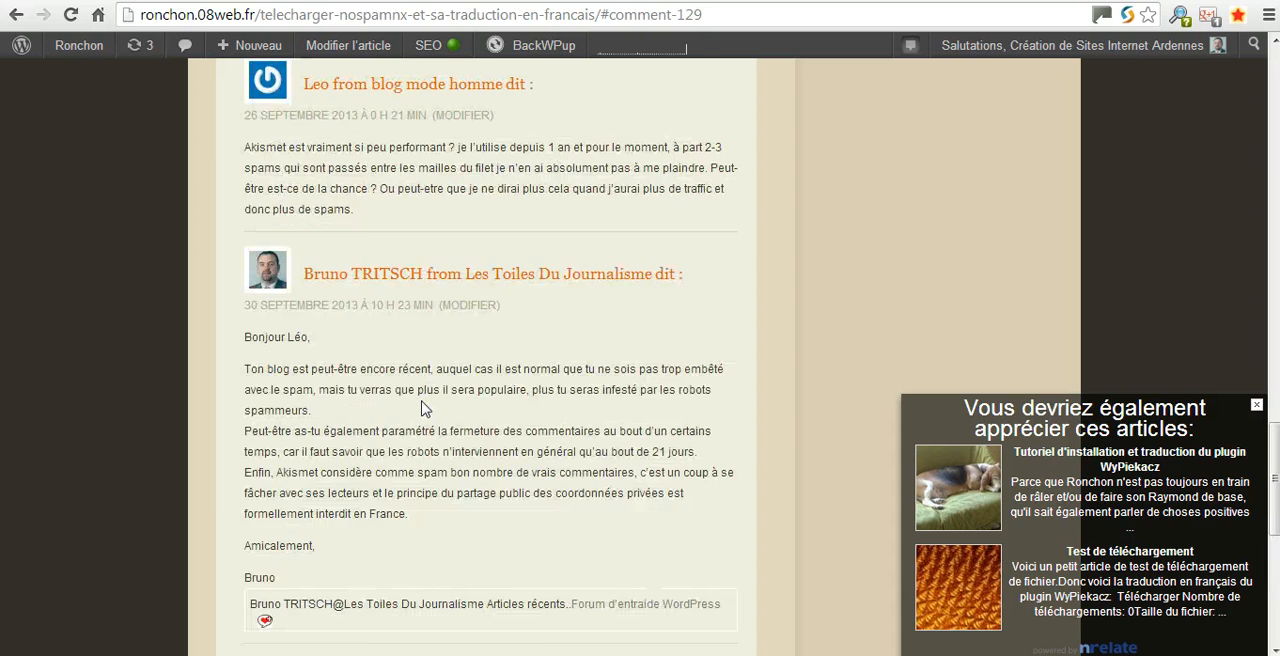
pyautogui.scroll(-4, 424, 405)
pyautogui.scroll(-1, 424, 386)
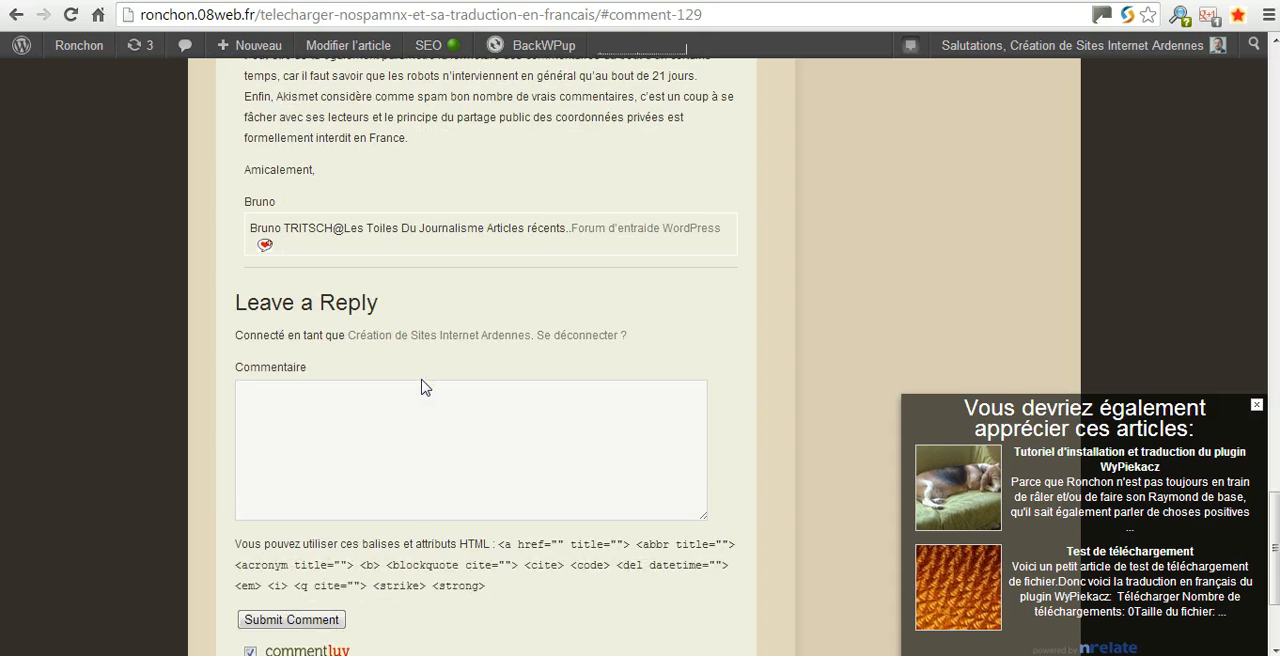
pyautogui.scroll(-2, 424, 386)
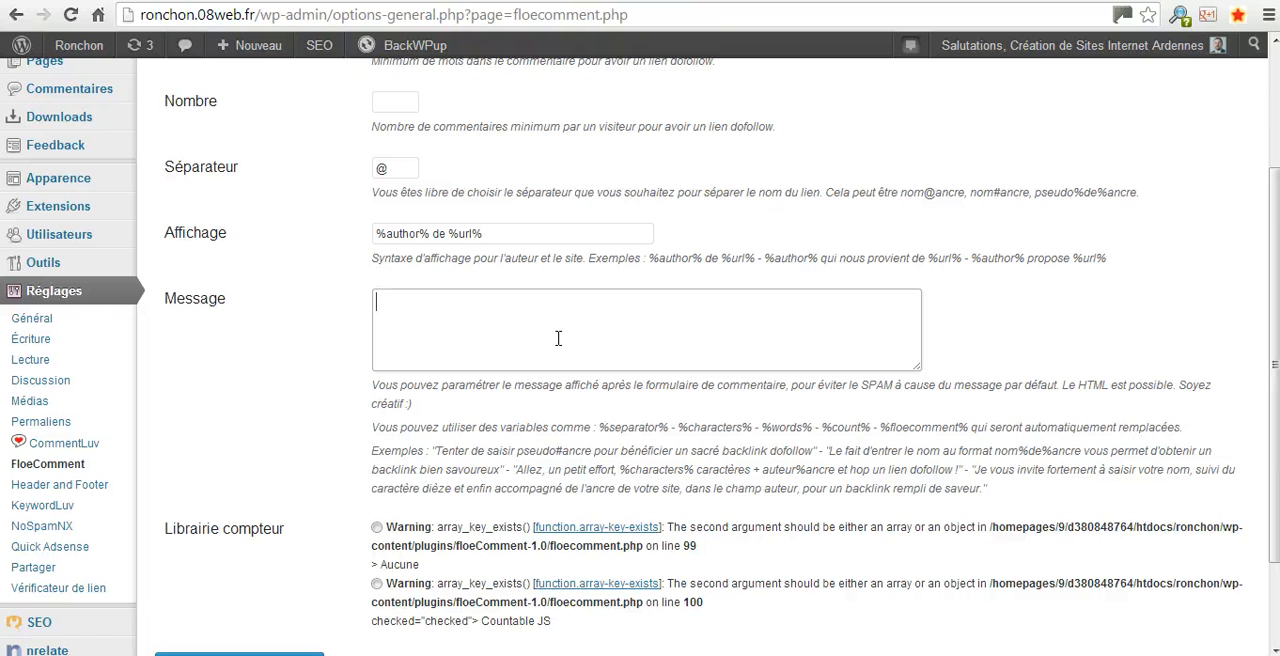
# Enter "Taratata" as the FloeComment message and save the settings
pyautogui.write('Taratata')
pyautogui.scroll(-2, 500, 372)
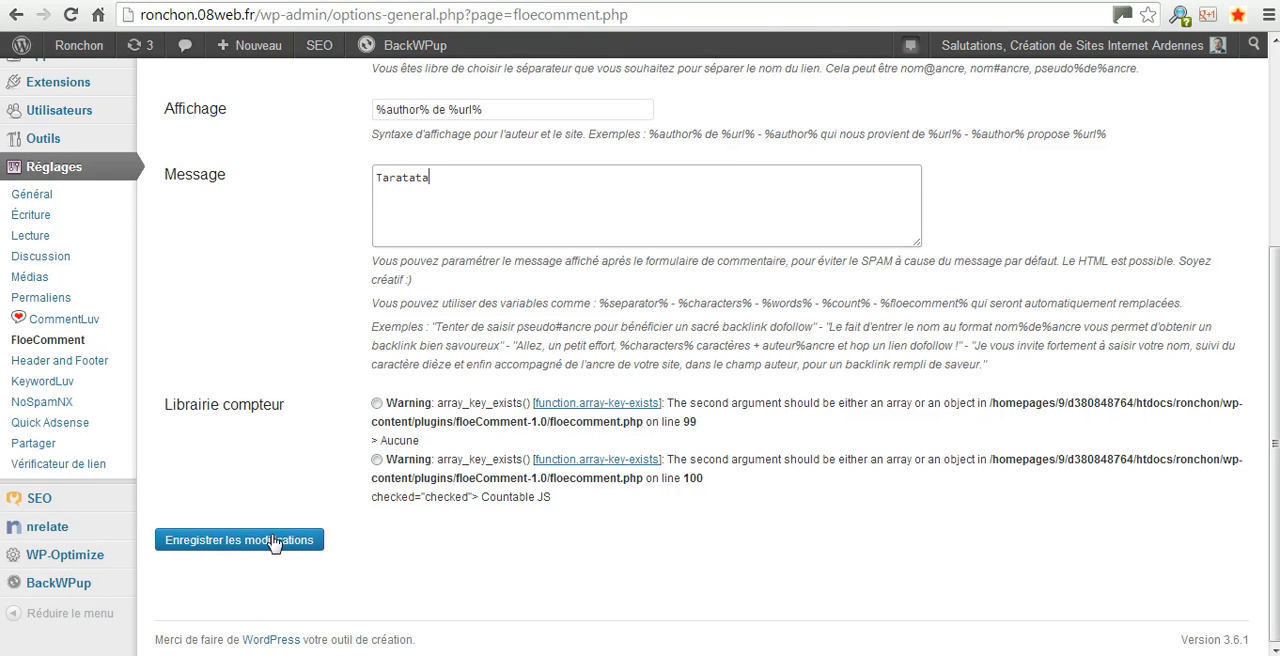
pyautogui.click(275, 541)
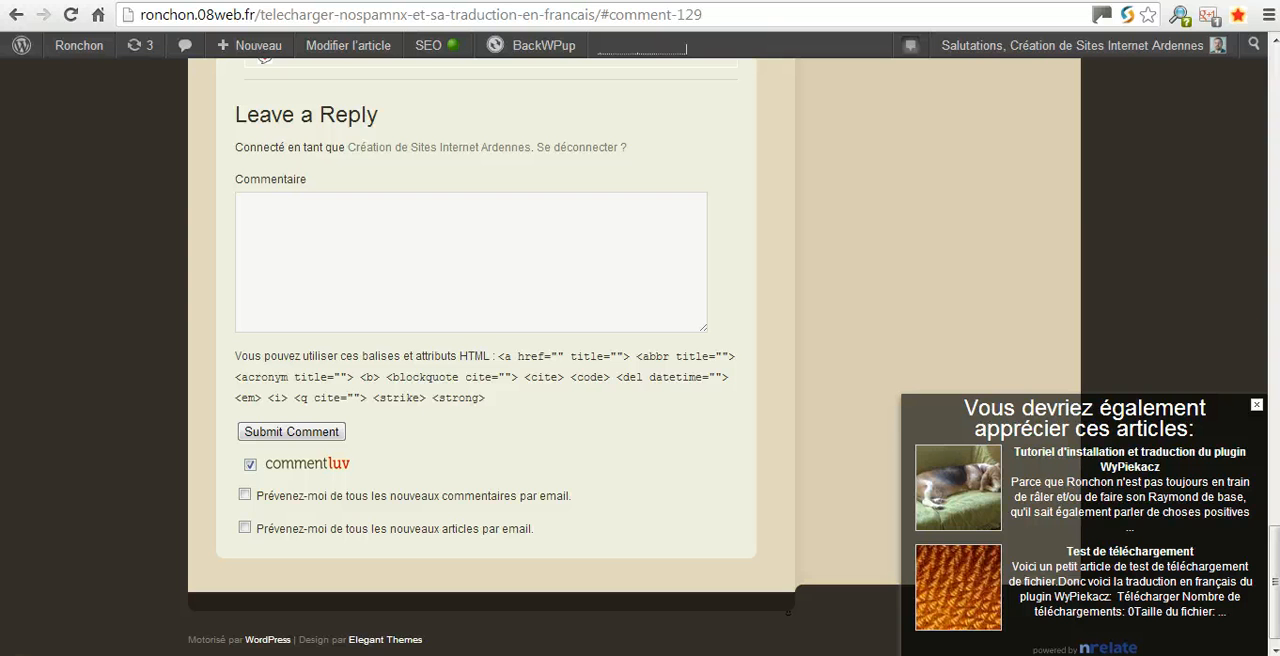
# Reload the NoSpamNX article and check its comment form for the custom message
pyautogui.click(71, 15)
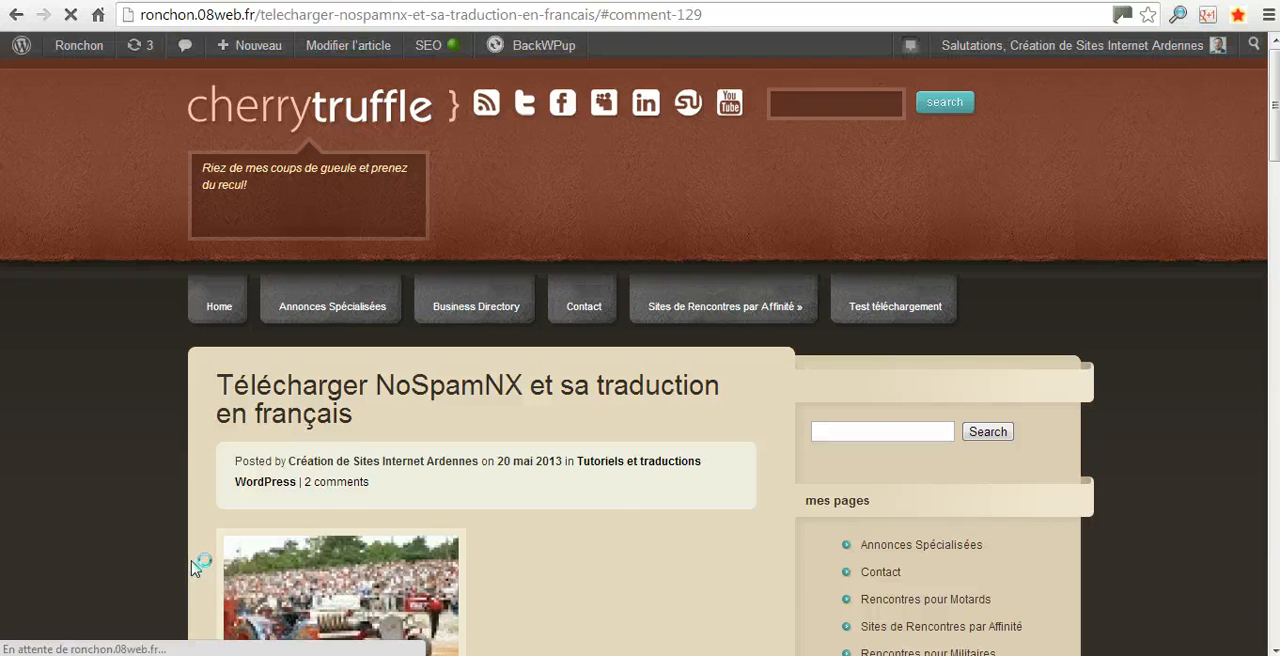
pyautogui.scroll(-3, 185, 576)
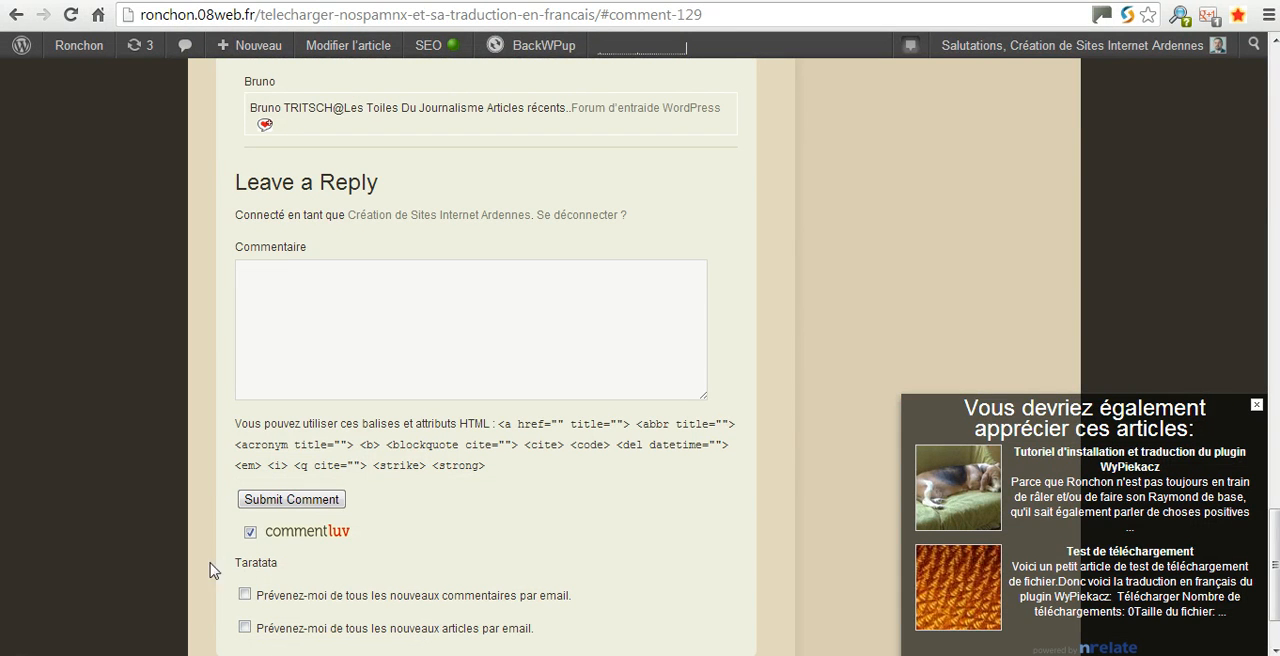
pyautogui.hotkey('ctrl', 'Tab')
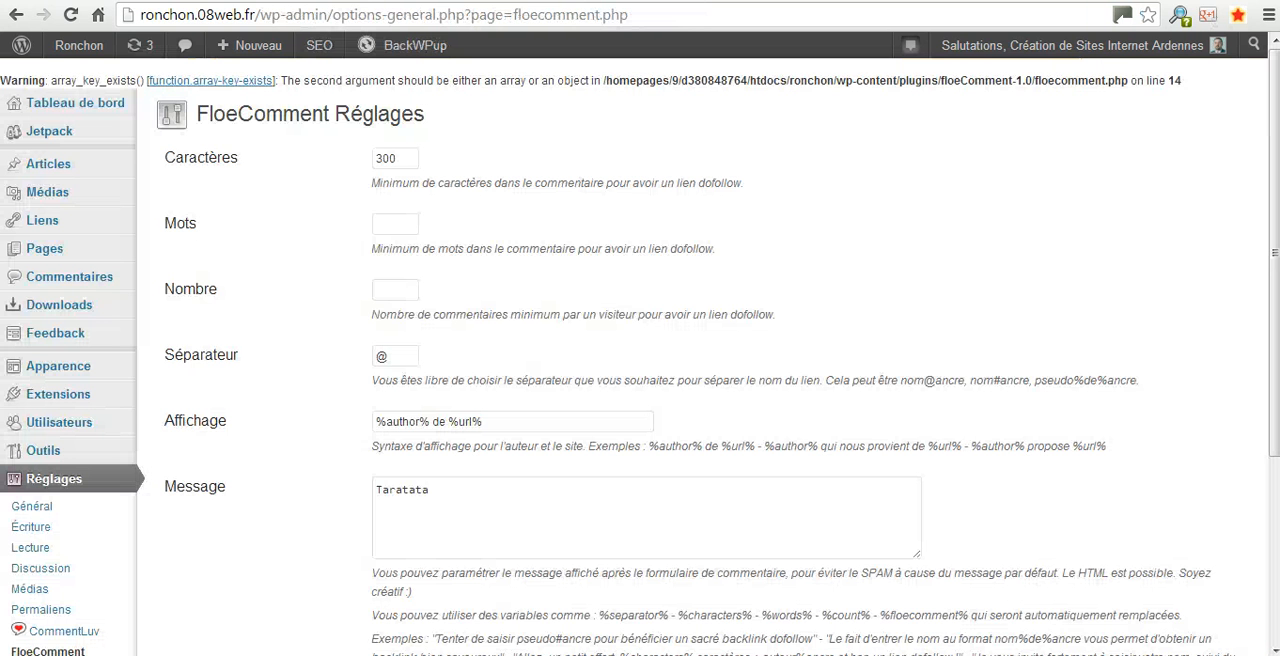
# Choose Countable JS as the counter library in the FloeComment settings and save the changes
pyautogui.scroll(-3, 720, 366)
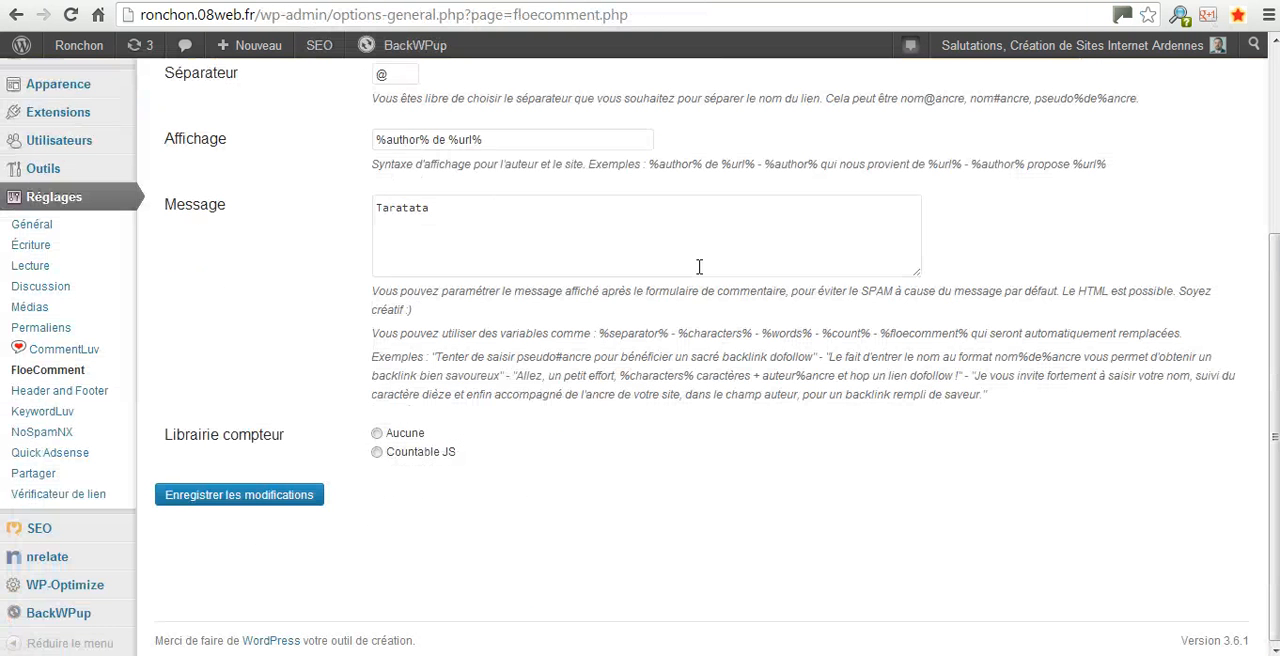
pyautogui.scroll(3, 417, 249)
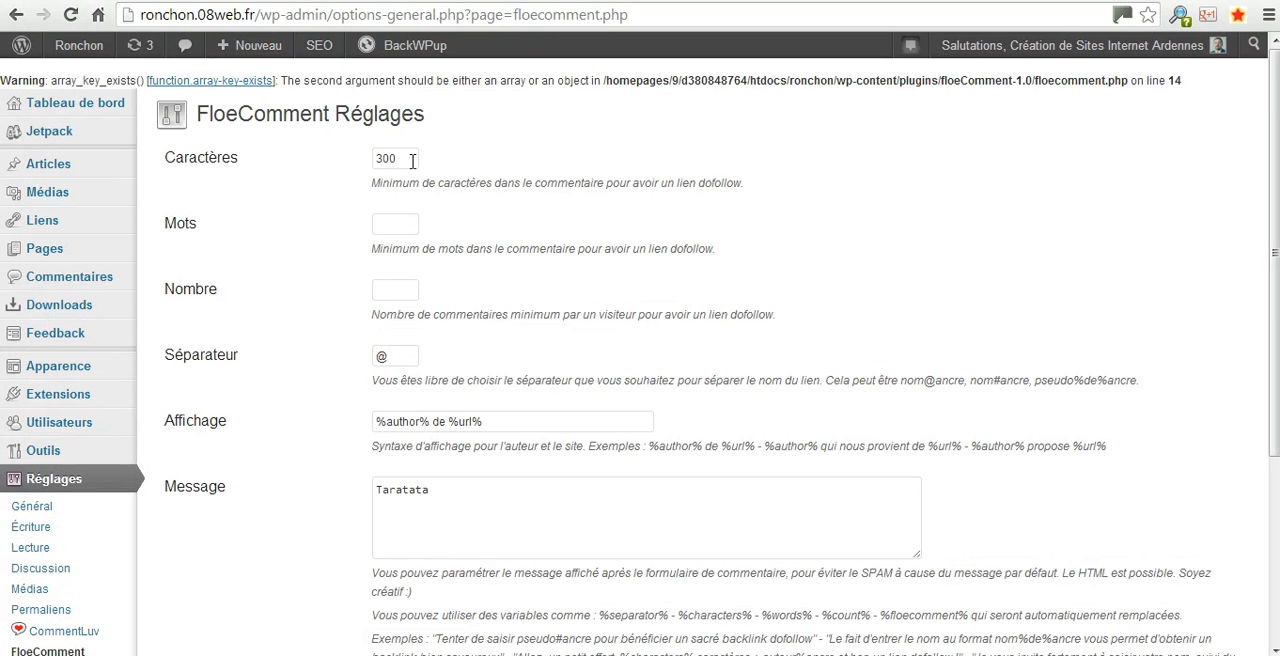
pyautogui.scroll(-2, 410, 318)
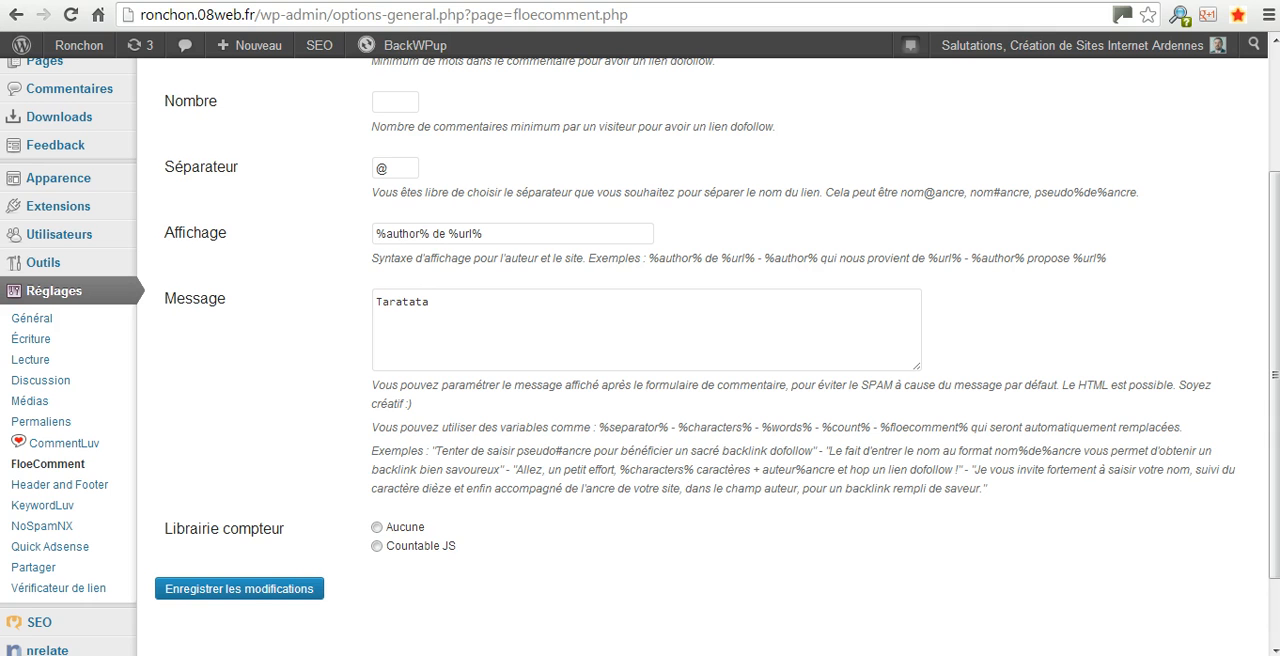
pyautogui.click(377, 546)
pyautogui.click(254, 596)
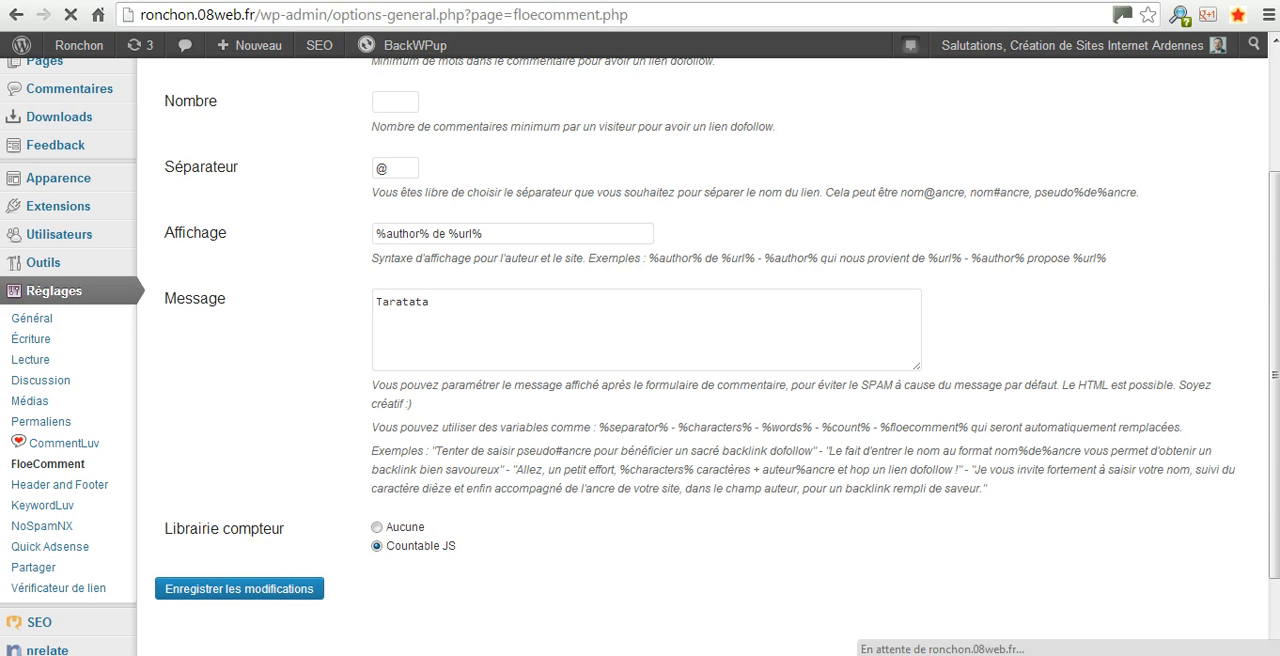